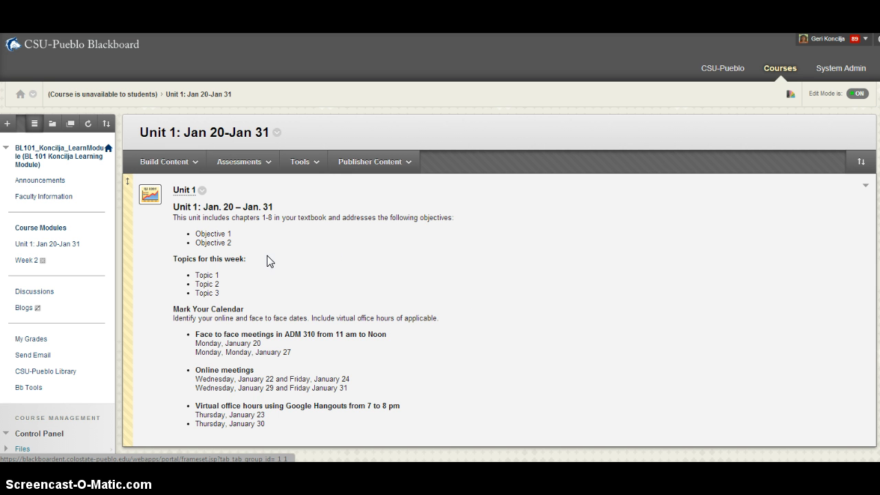
Open the Unit 1 learning module and create a new assignment there named "Unit 1 Assignment".
click(184, 196)
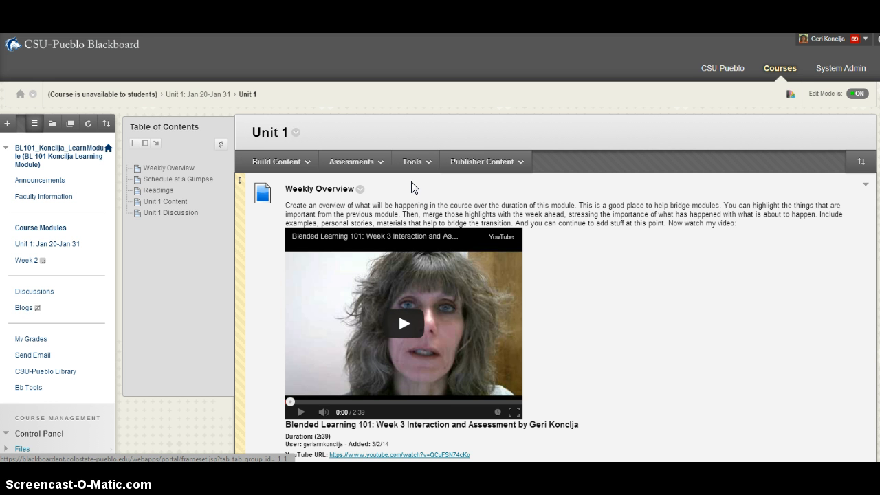
click(356, 165)
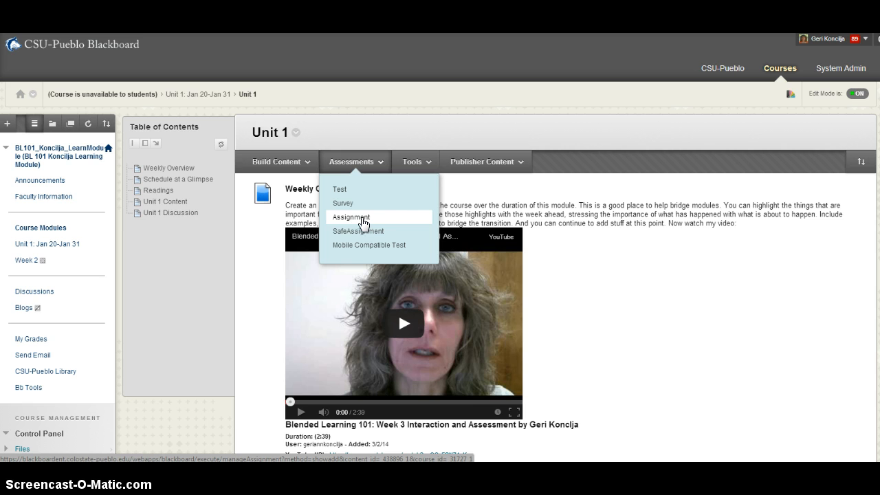
click(363, 222)
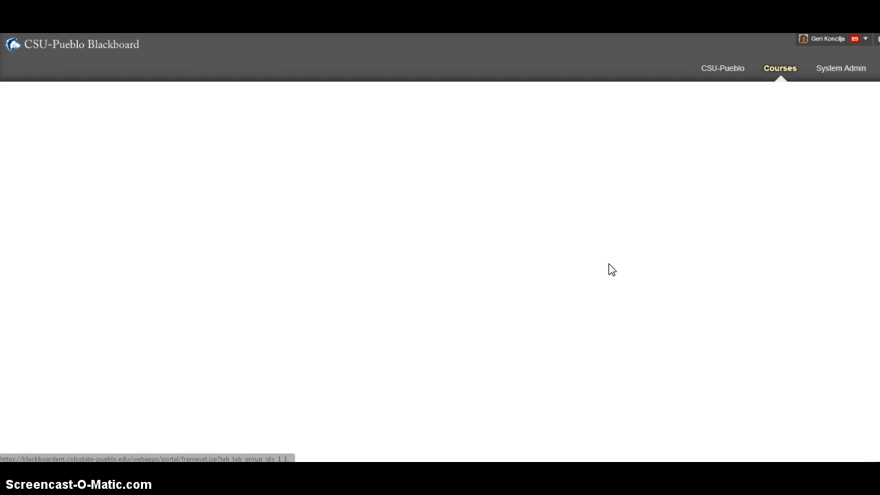
click(312, 230)
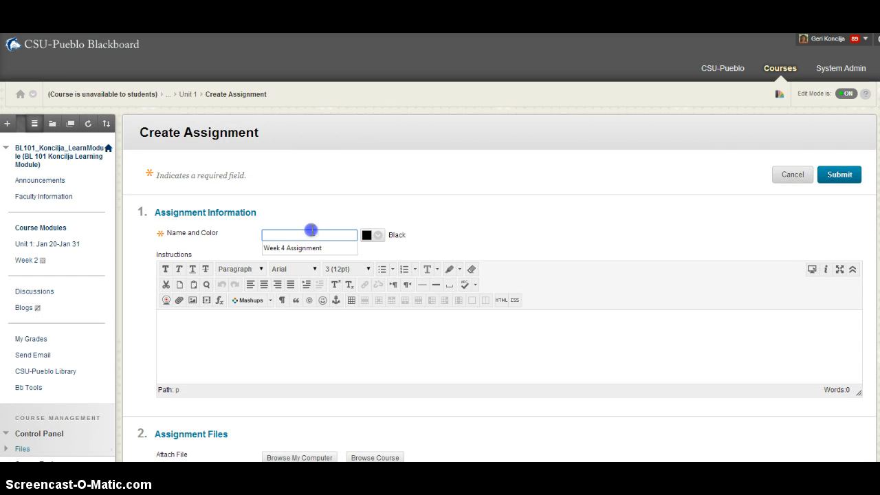
text(Unit 1 Assignment)
Begin the assignment instructions with "Insert instructions here and you can also attach a file.".
click(223, 328)
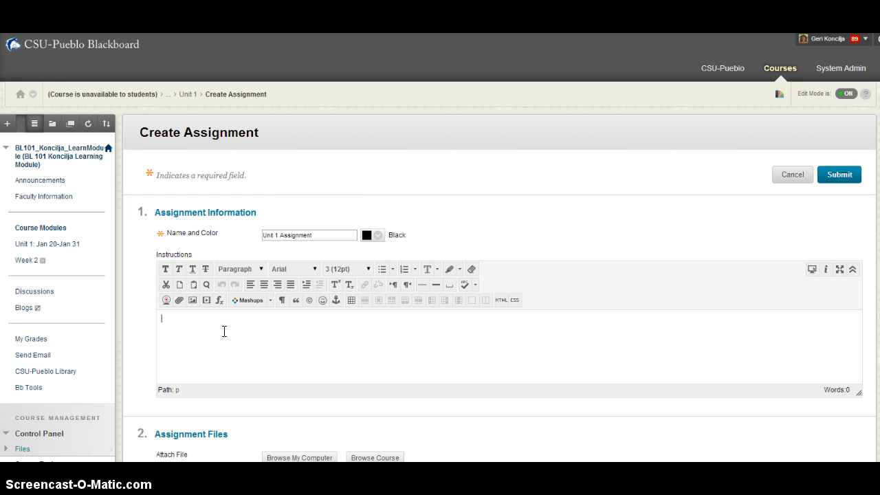
text(In s)
key(BackSpace)
key(BackSpace)
text(sert instructions here and you can also )
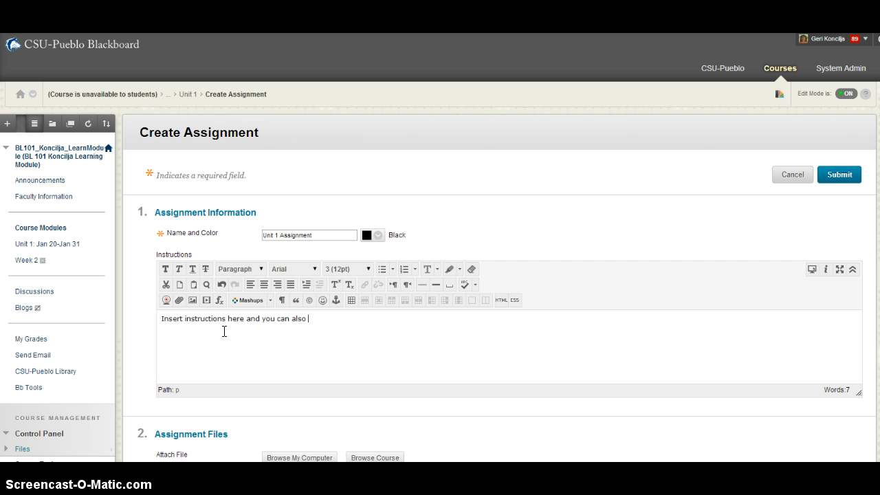
text(attach a file.)
click(398, 319)
text(.)
scroll(359, 322, down, 1)
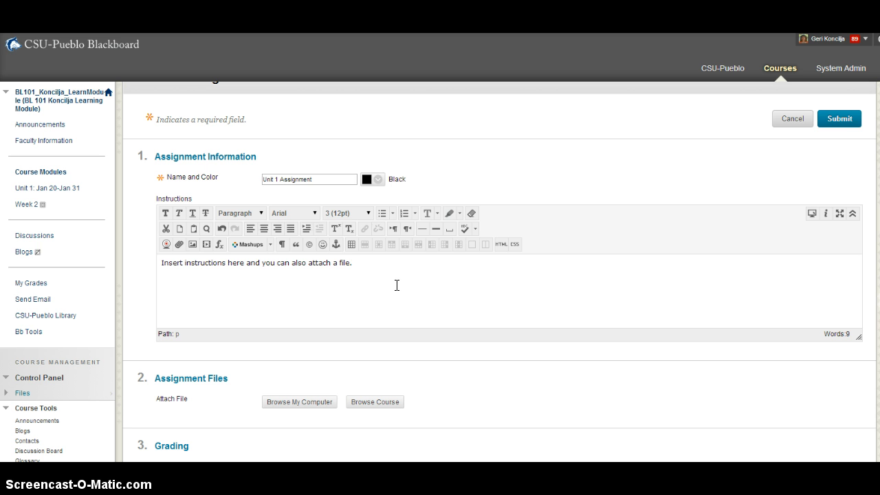
Continue the instructions with "Read this document and then write a 500 word paper. You will attach the paper here.".
text(Read this document and then)
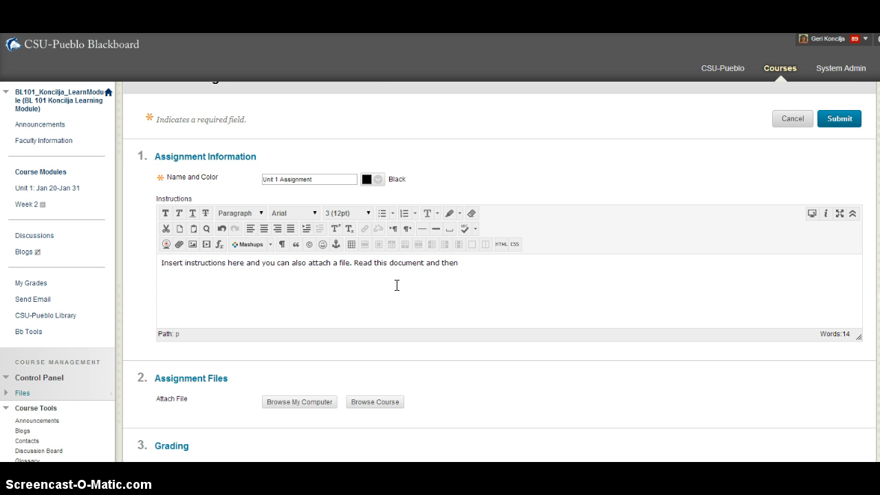
text( write a 500 wr)
text(rd paper. You will attac)
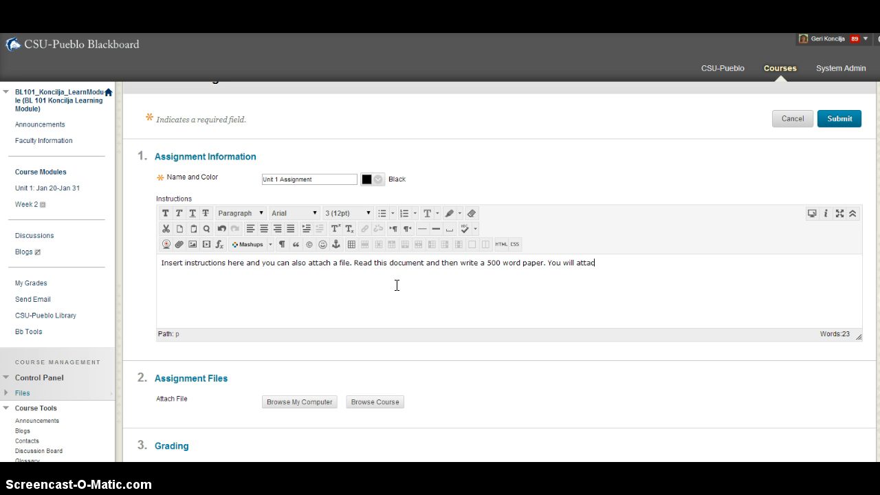
text(per here.)
click(549, 263)
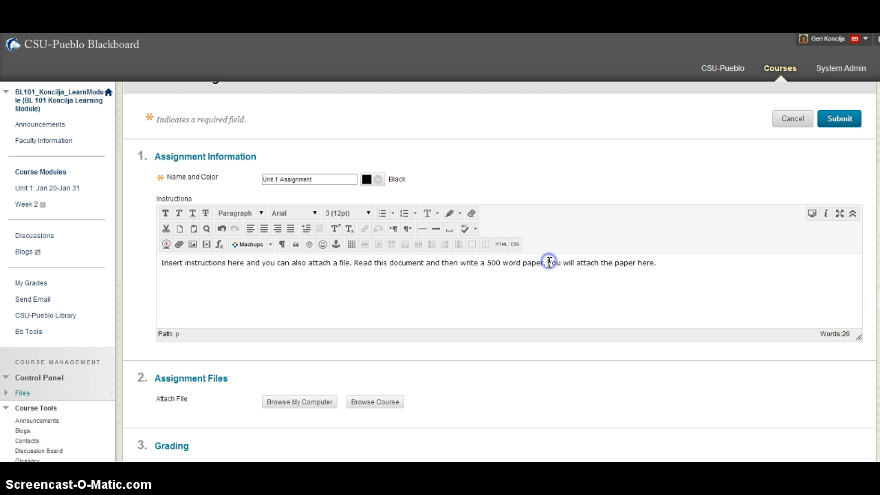
Add a new line to the end of the instructions reading "Here's the document I'd like you to read:".
click(696, 265)
key(Return)
text(HErere's the)
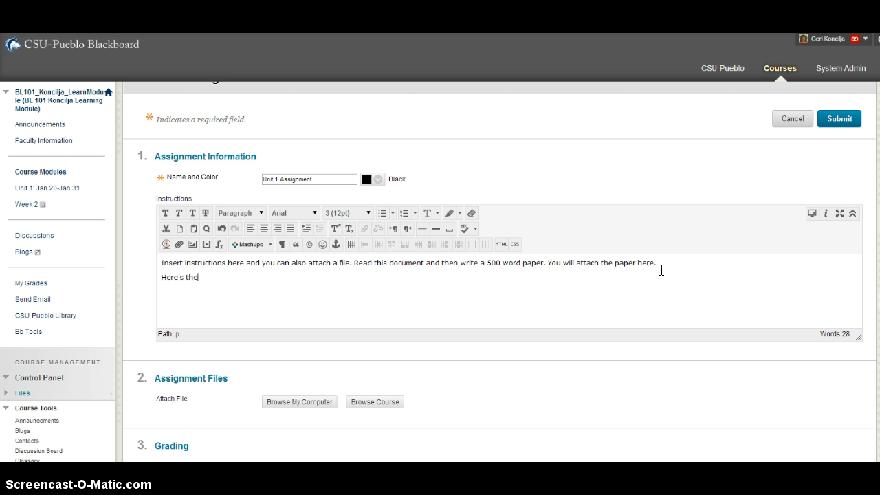
text( document I'd like you to )
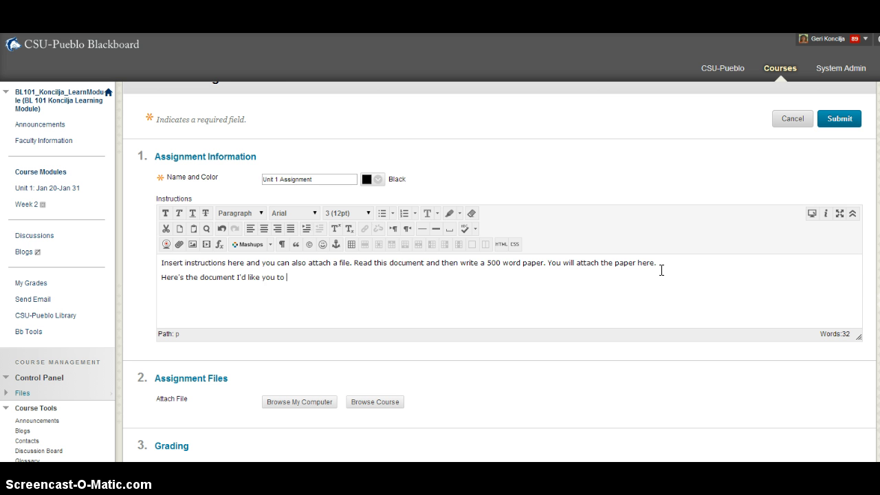
text(read:)
Insert a link to the local file Arts Related Activities in Prisons.pdf below the instructions text, opening in a new window.
click(178, 245)
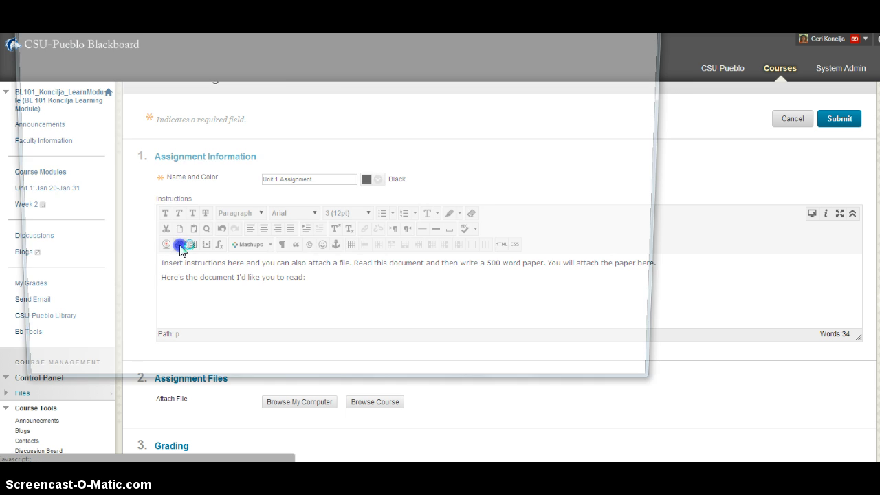
click(163, 152)
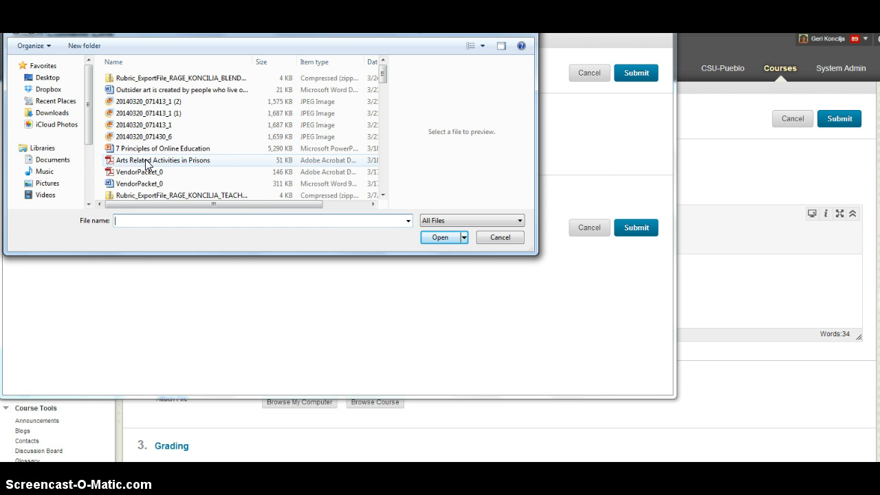
double_click(147, 161)
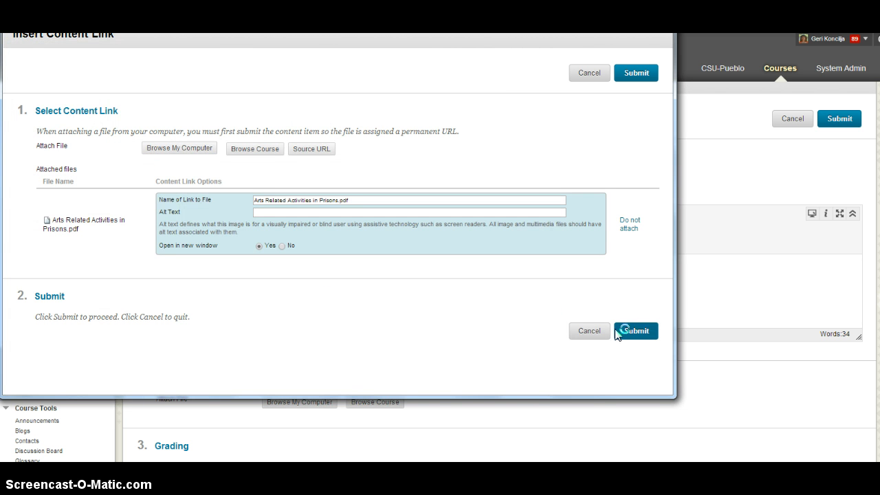
click(633, 332)
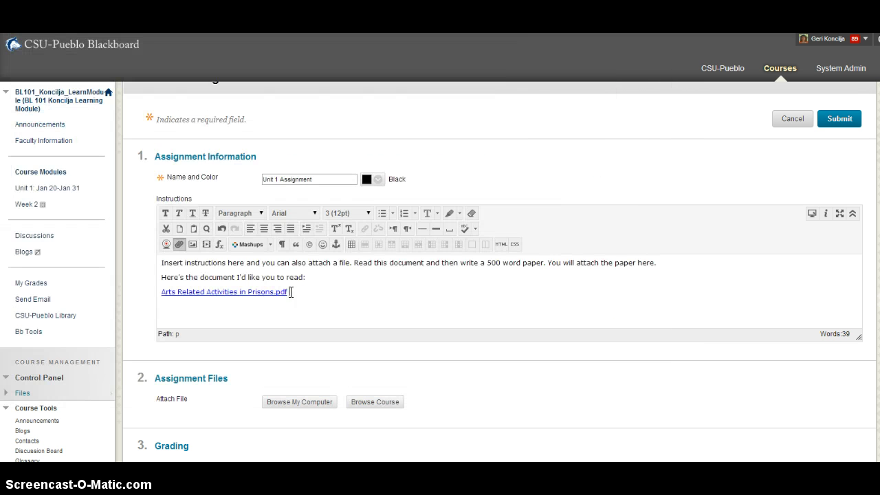
click(318, 294)
Attach Arts Related Activities in Prisons.pdf from the computer as an assignment file as well.
scroll(313, 302, down, 1)
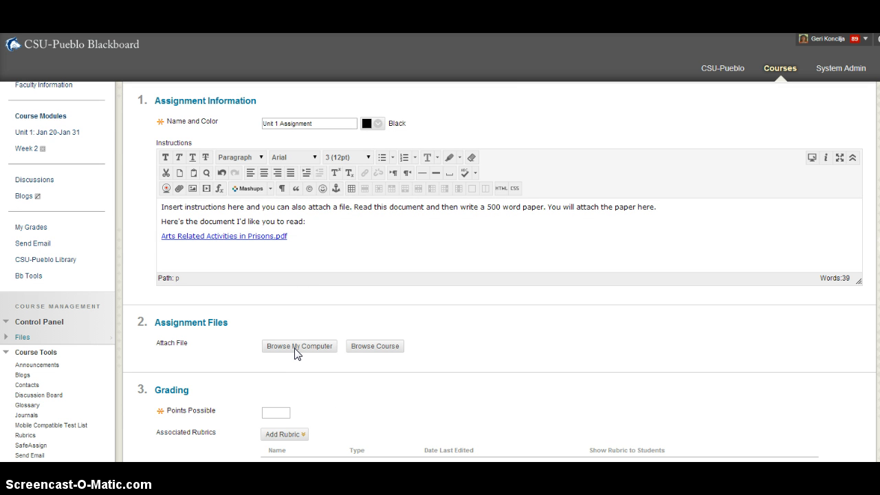
click(296, 349)
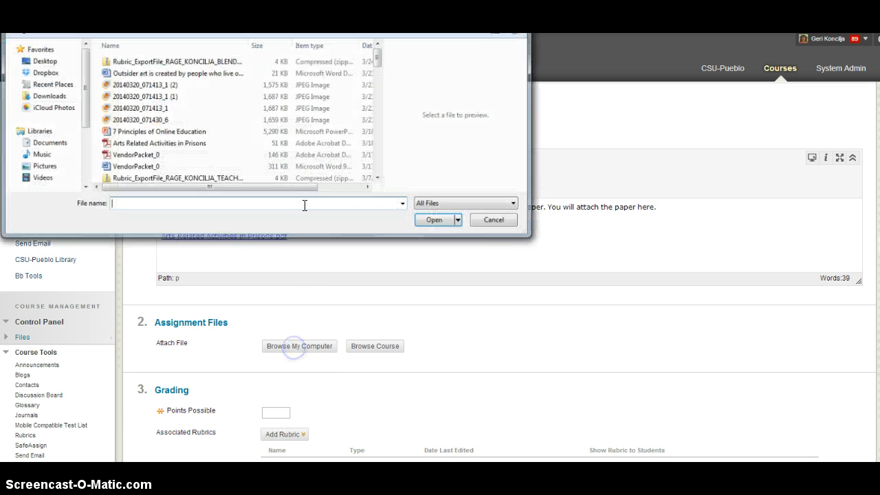
double_click(163, 143)
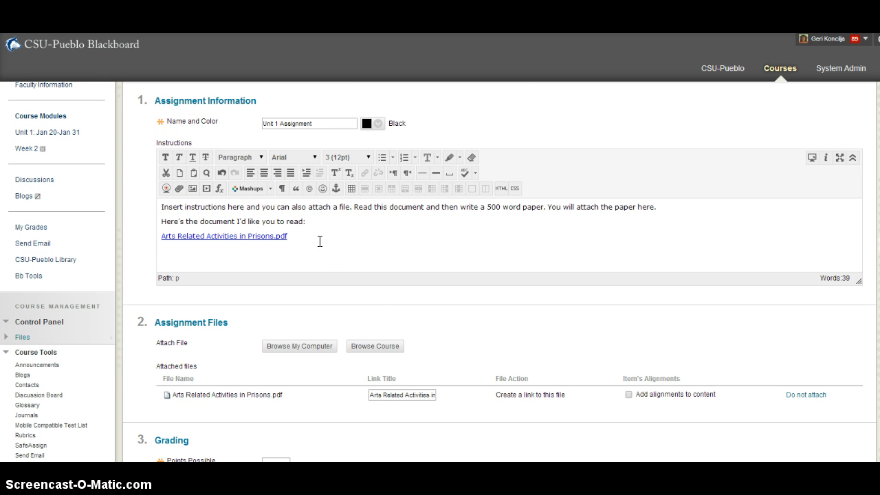
click(319, 240)
scroll(350, 233, down, 1)
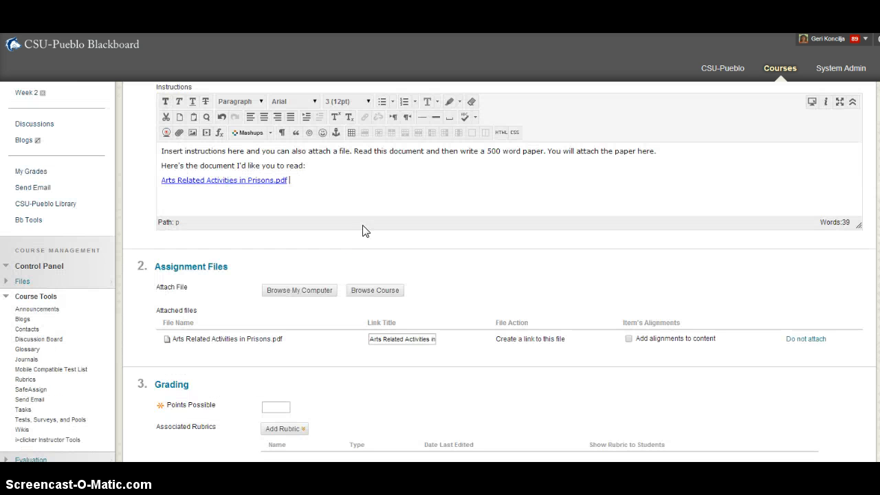
click(349, 189)
scroll(314, 339, down, 2)
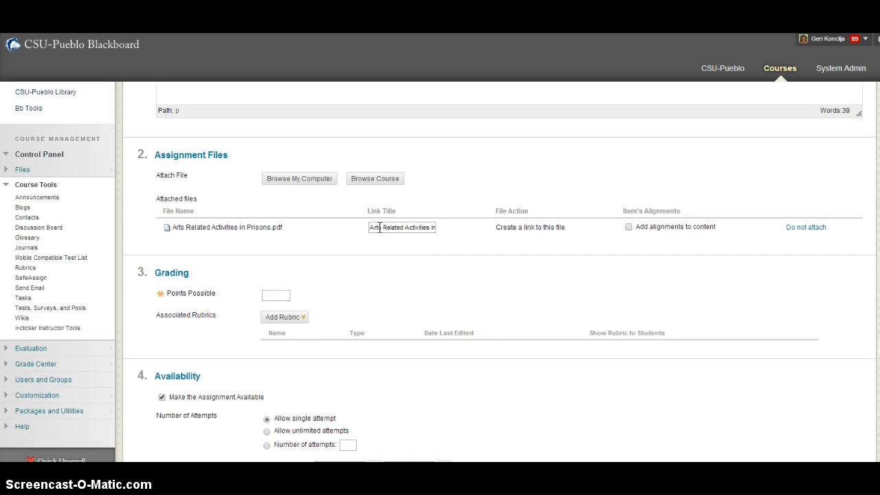
Set the assignment's points possible to 100.
scroll(379, 226, up, 4)
scroll(365, 241, down, 3)
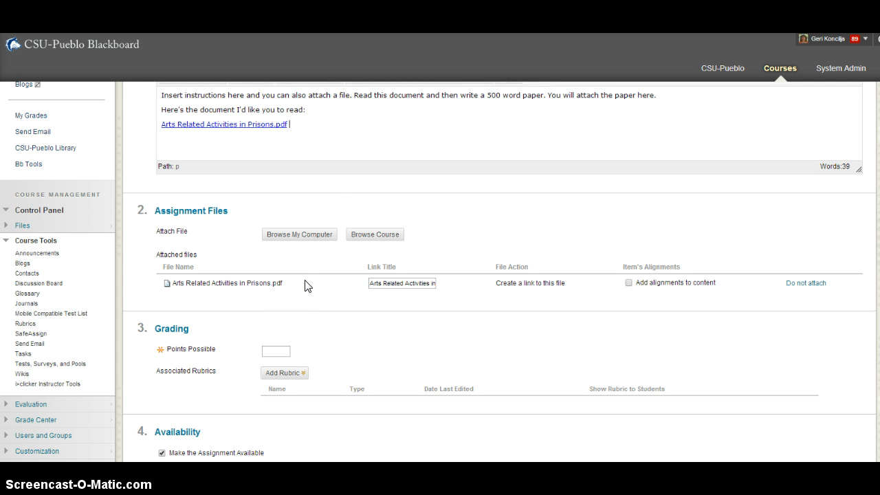
scroll(332, 328, down, 1)
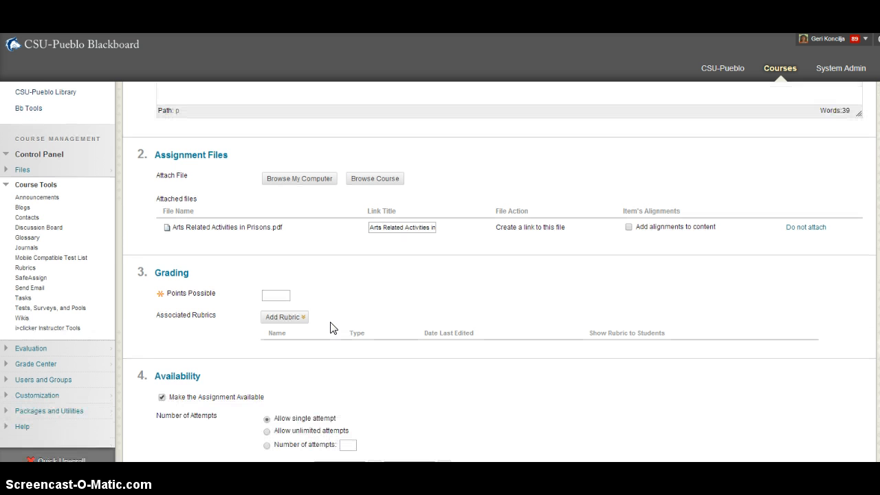
click(275, 293)
text(100)
Associate the existing Sample Rubric with the assignment and accept its maximum points as the points possible.
click(294, 320)
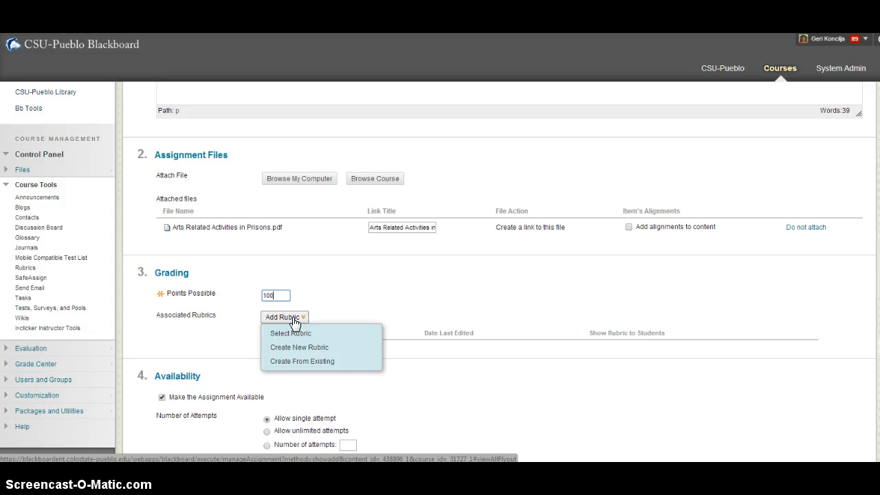
click(290, 333)
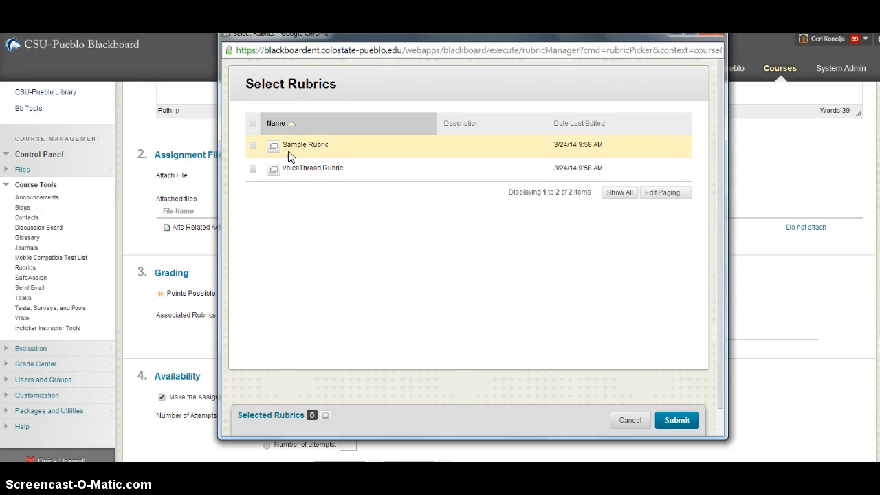
click(252, 145)
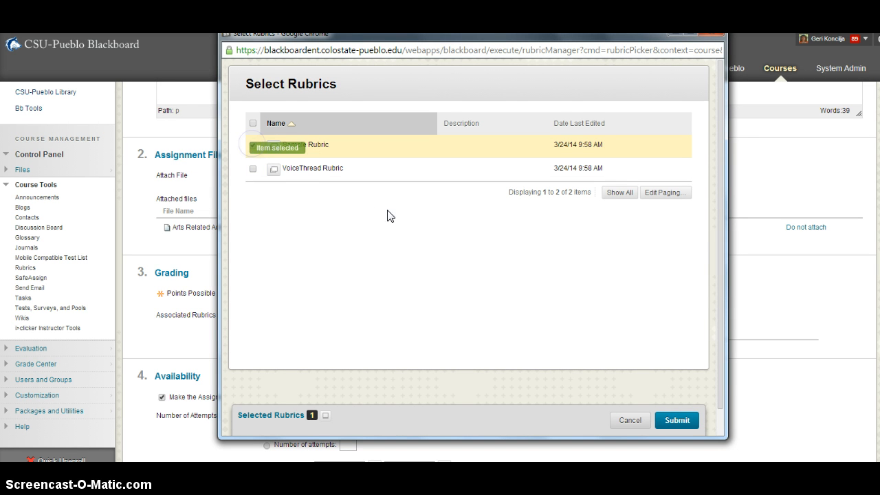
click(676, 420)
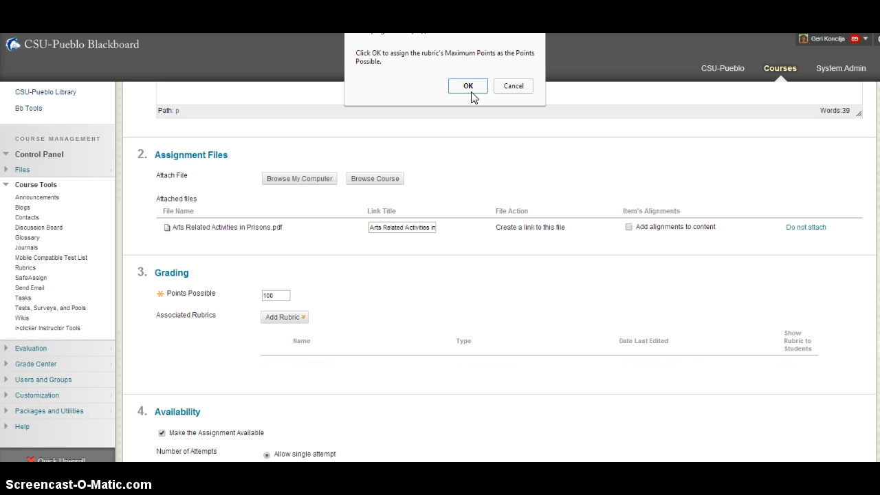
click(467, 86)
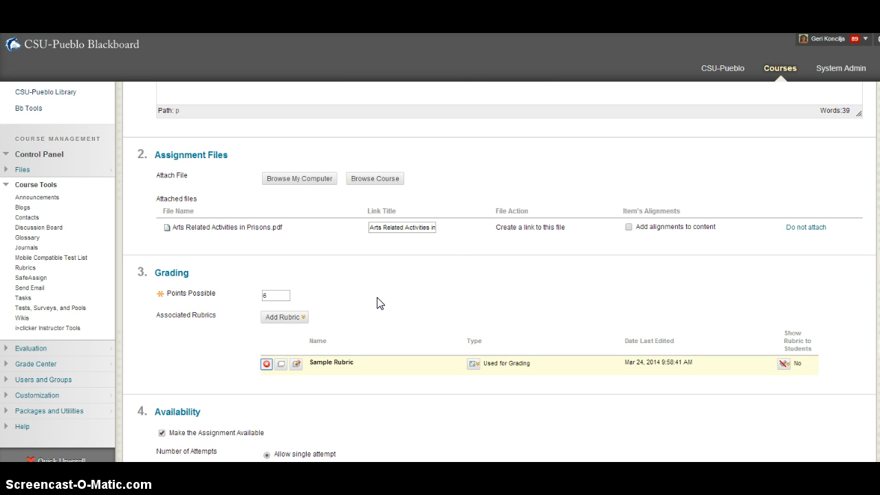
Make the Sample Rubric visible to students with the option Yes (With Rubric Scores).
scroll(402, 268, down, 1)
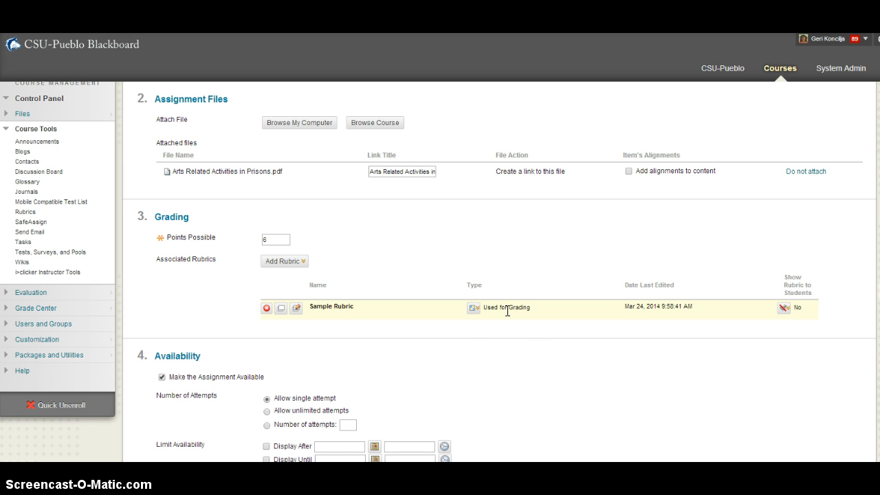
click(784, 308)
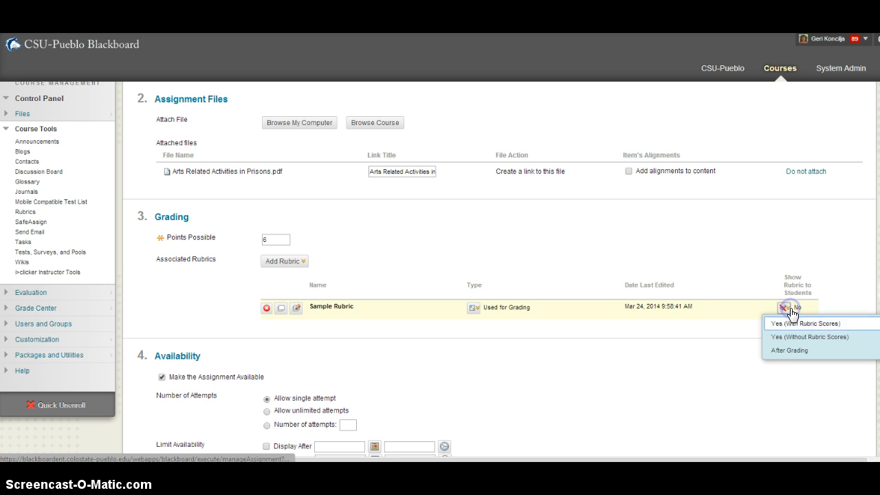
click(795, 326)
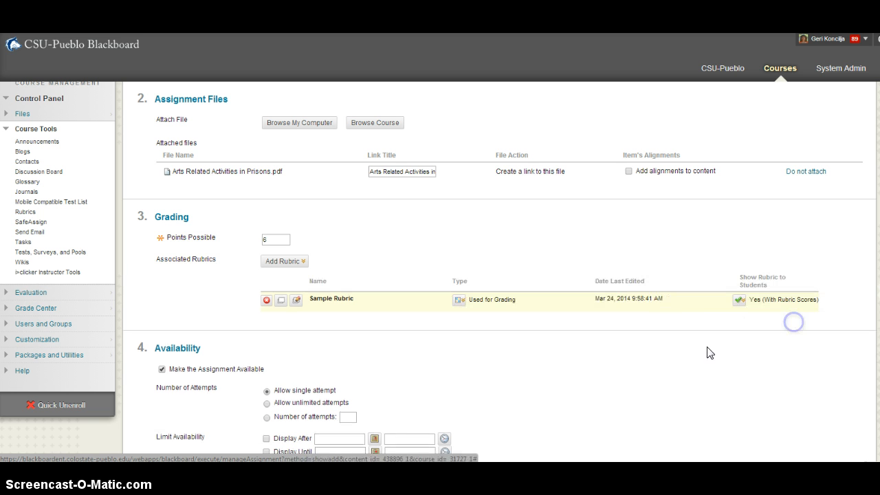
click(638, 365)
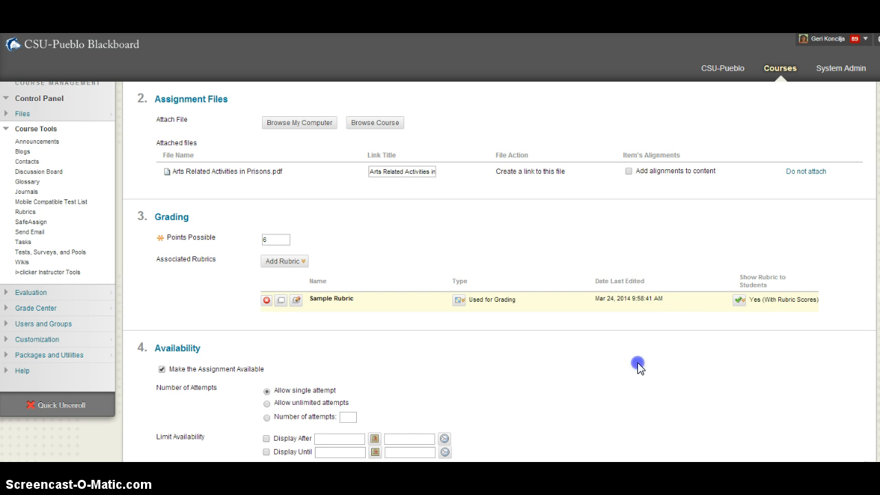
Enable a due date for the assignment.
scroll(666, 346, down, 5)
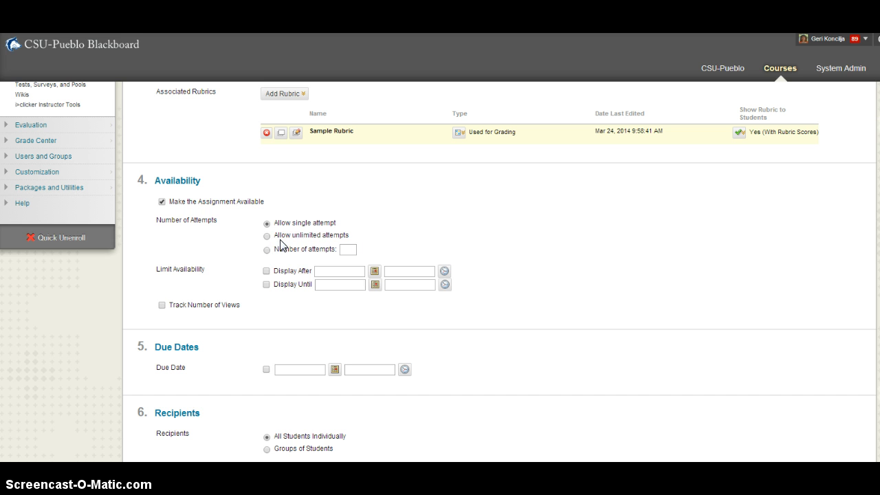
scroll(604, 247, down, 3)
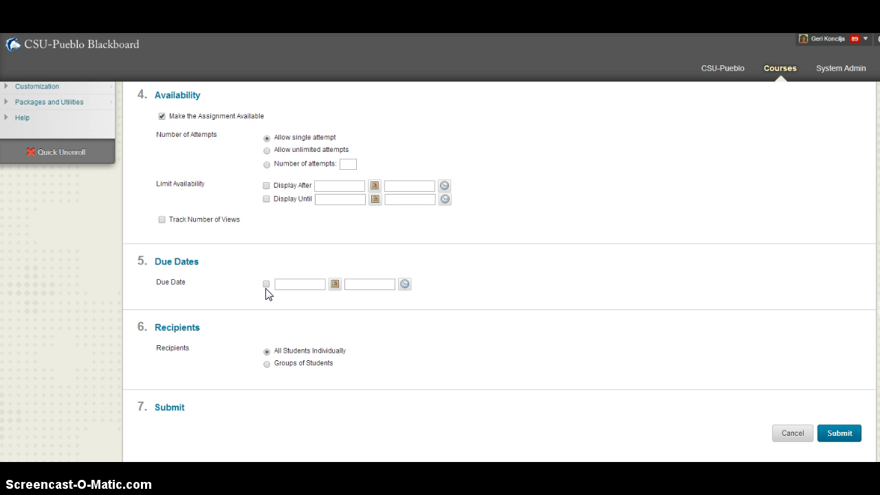
click(266, 284)
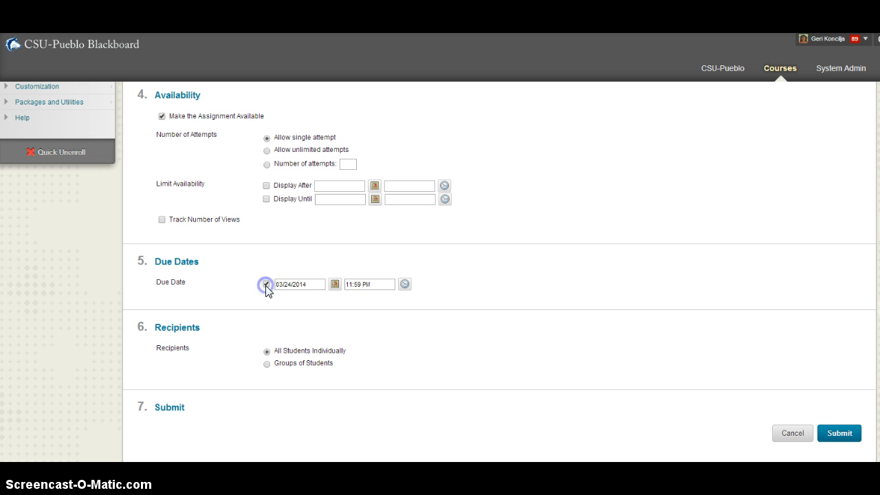
Set the assignment's due date to 03/30/2014 and submit the new assignment.
click(334, 284)
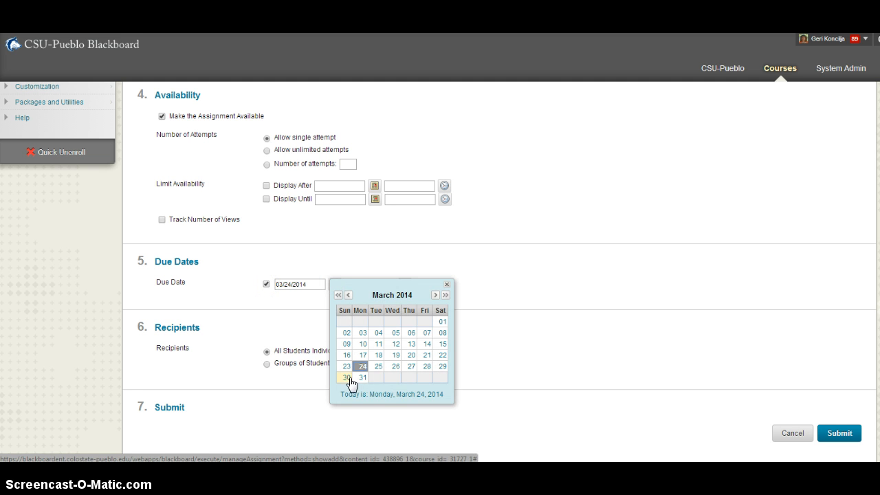
click(347, 377)
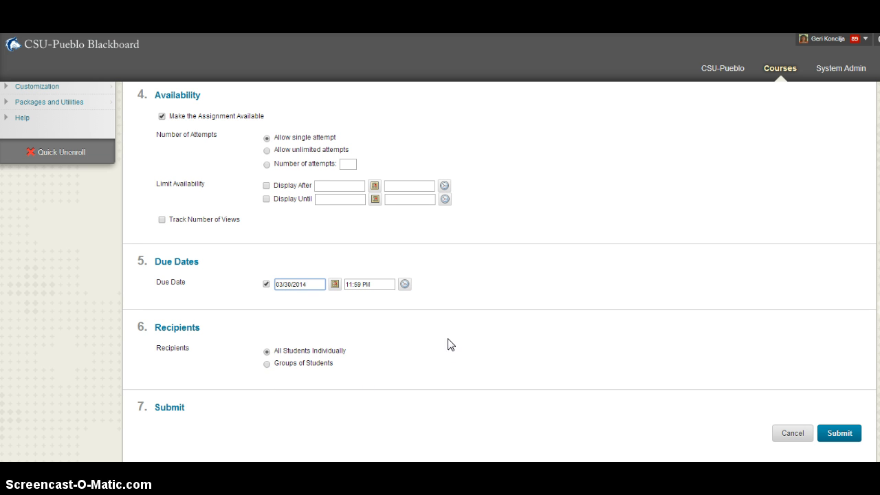
click(839, 433)
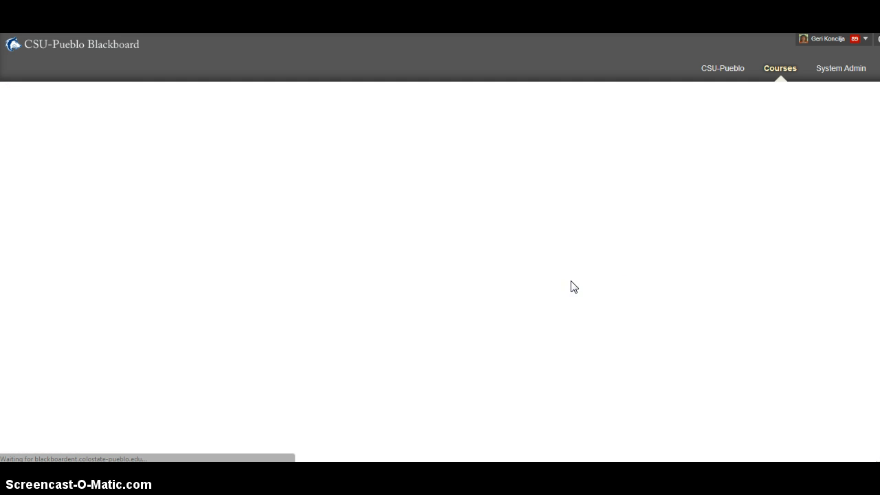
Move the Unit 1 Assignment above the Unit 1 Discussion in the Unit 1 module.
scroll(278, 308, down, 5)
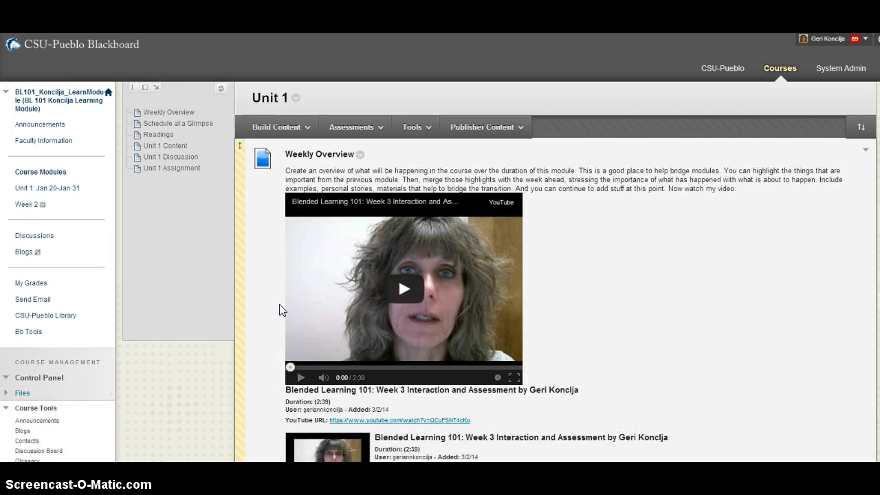
scroll(275, 308, down, 10)
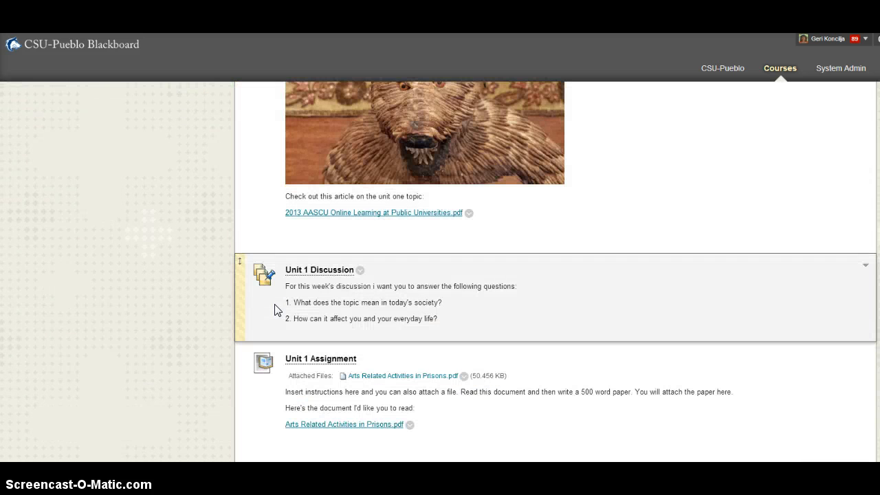
drag(240, 405, 246, 316)
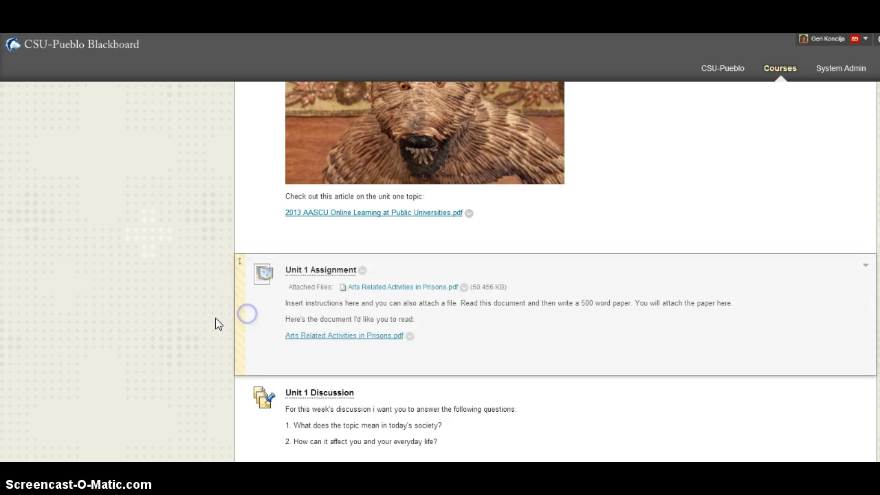
Open the Unit 1 Assignment and examine its assignment information, submission field and file attachment options.
scroll(549, 356, up, 1)
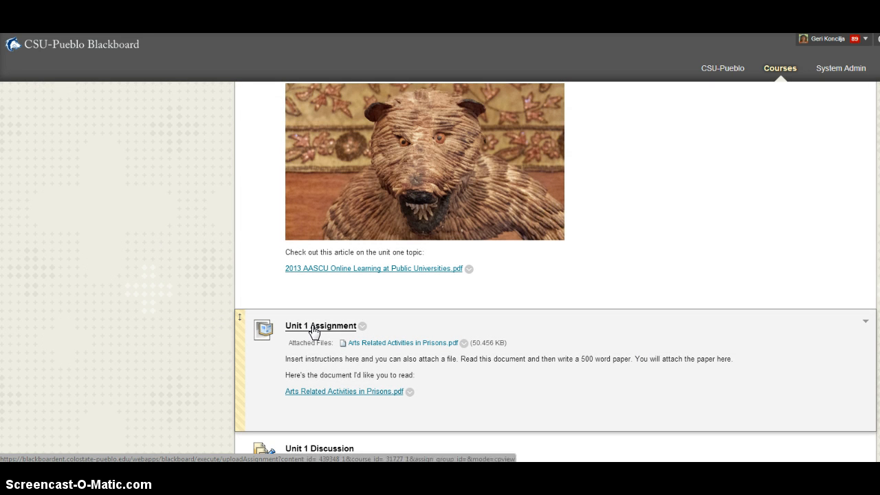
click(313, 328)
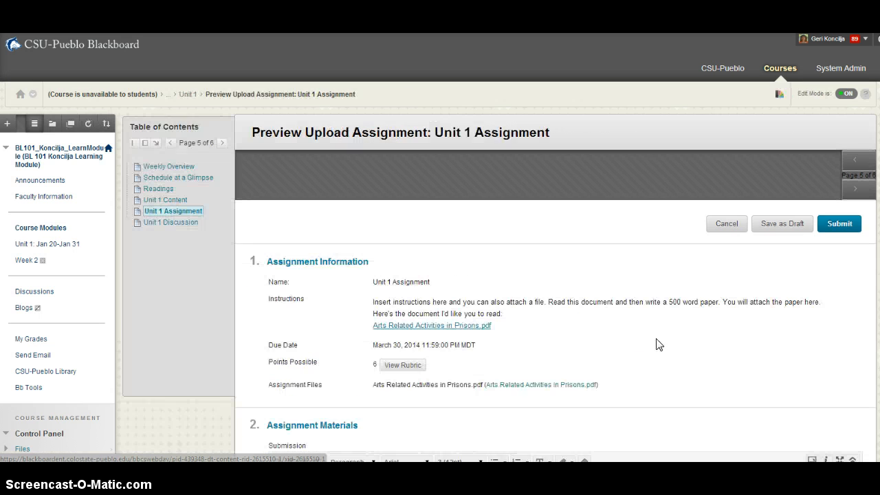
scroll(746, 334, down, 1)
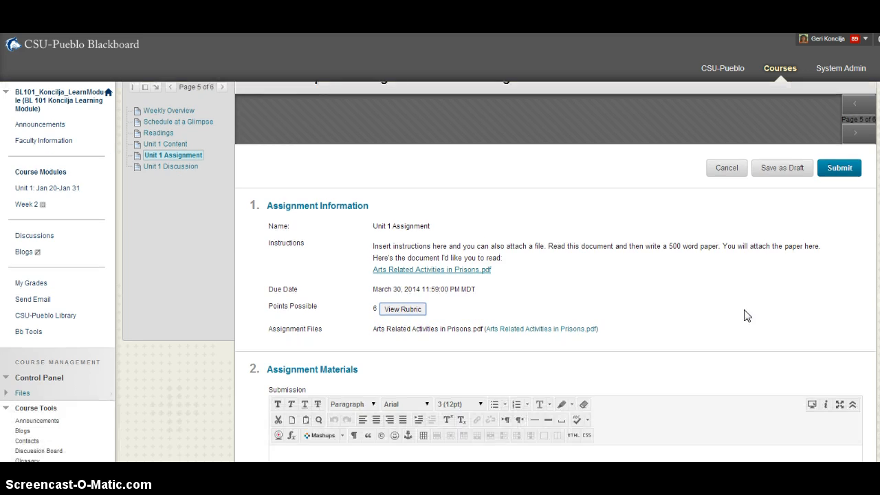
scroll(746, 295, down, 1)
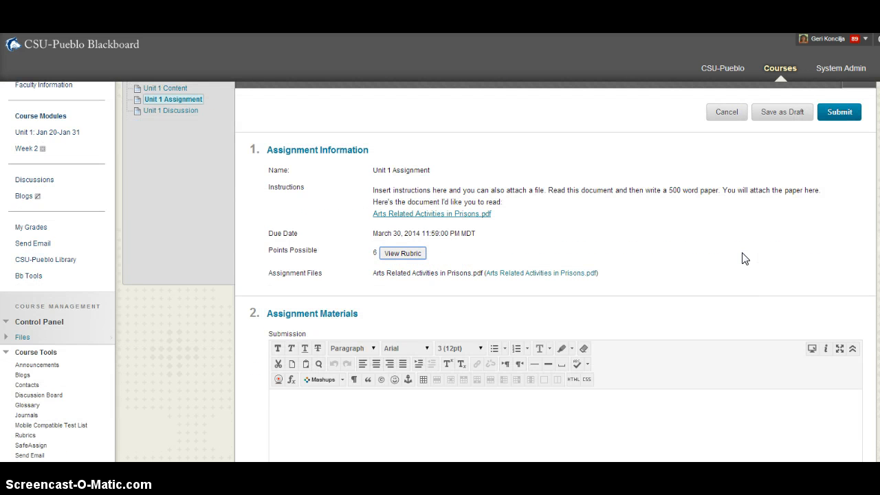
scroll(746, 248, down, 1)
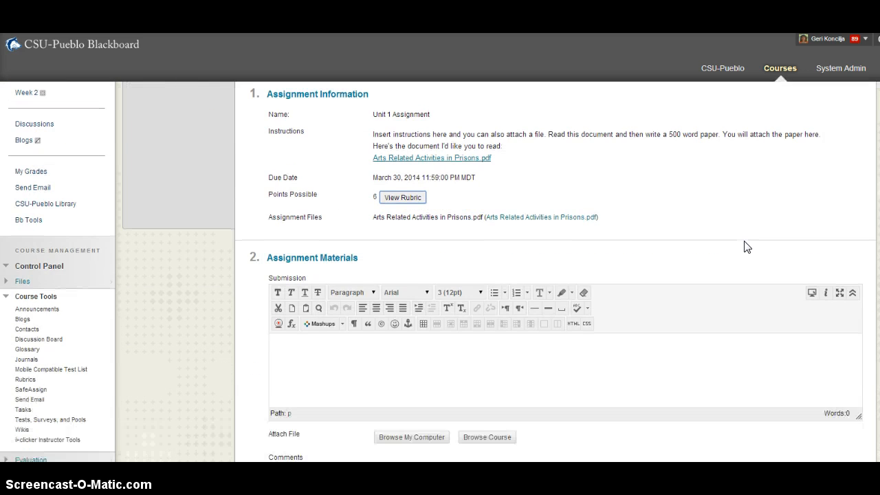
click(324, 358)
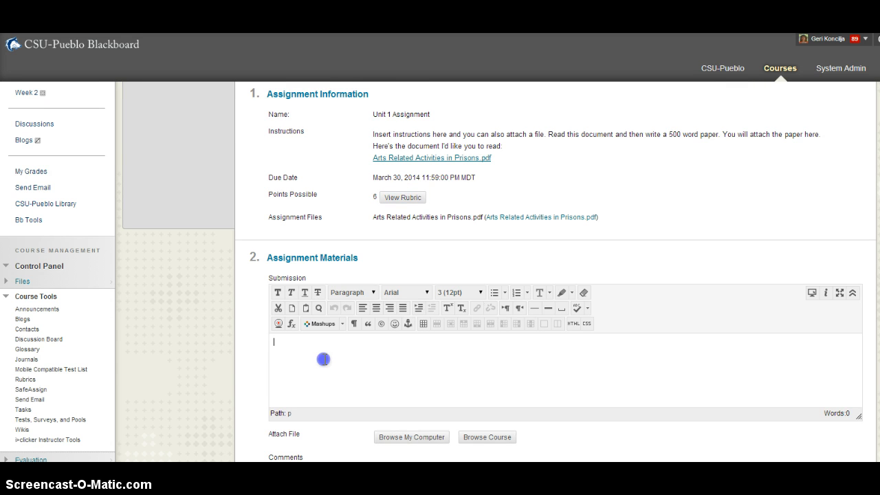
scroll(351, 321, down, 1)
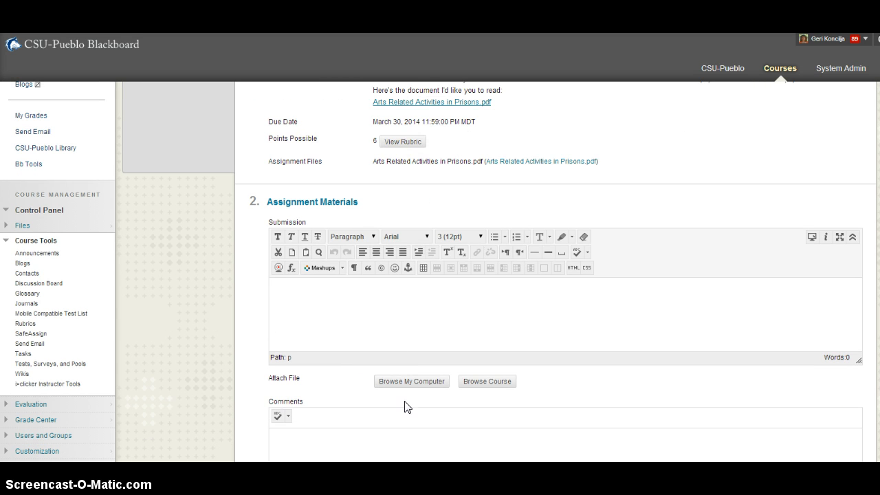
scroll(500, 284, up, 3)
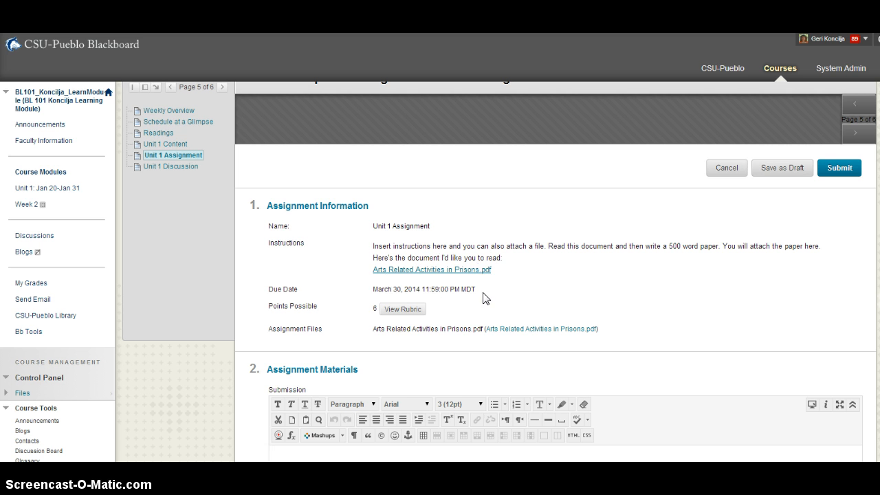
Enter "Student submits document here" as the submission text of the Unit 1 Assignment.
click(428, 367)
scroll(413, 366, down, 2)
click(302, 353)
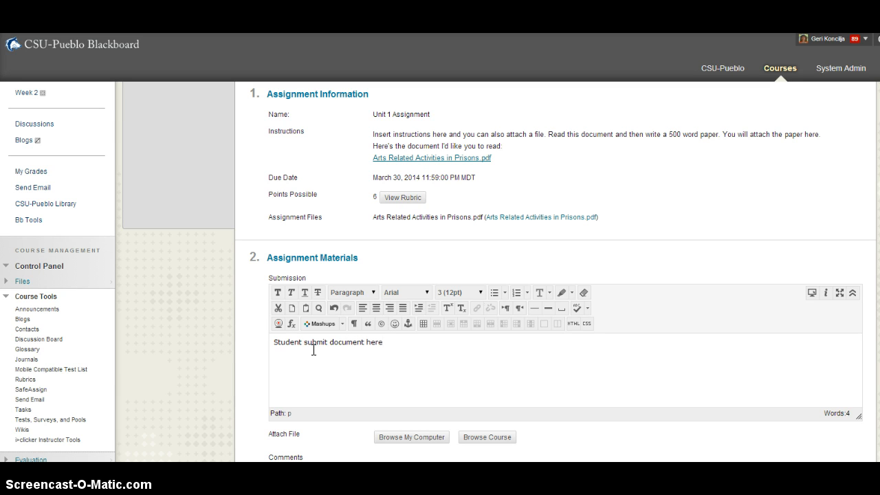
click(325, 341)
text(s)
click(368, 364)
scroll(441, 366, down, 3)
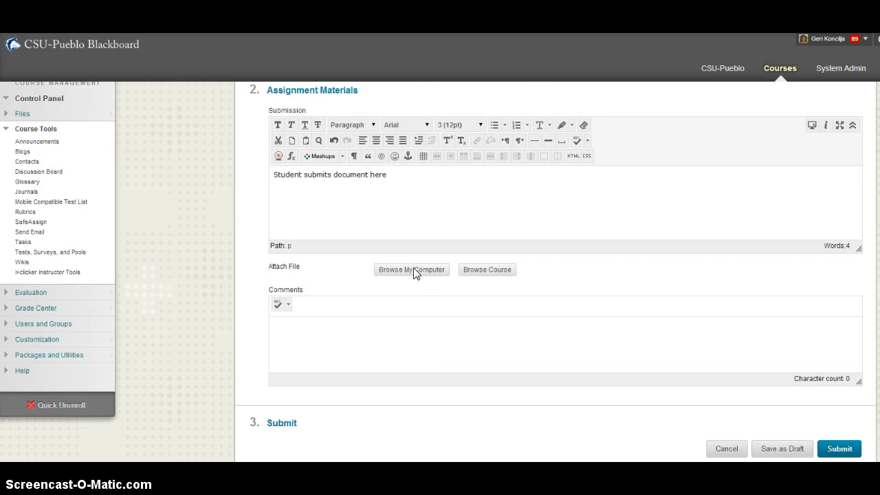
Attach the file Arts Related Activities in Prisons from the computer and submit the assignment.
click(412, 270)
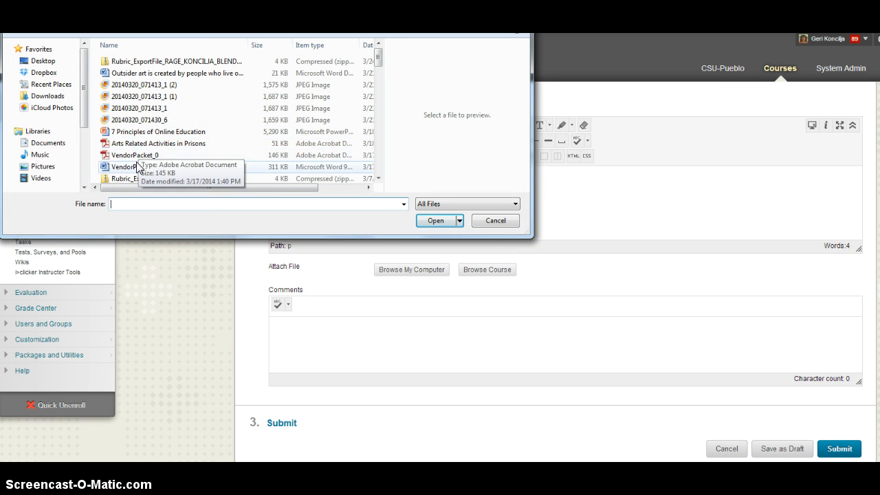
click(145, 146)
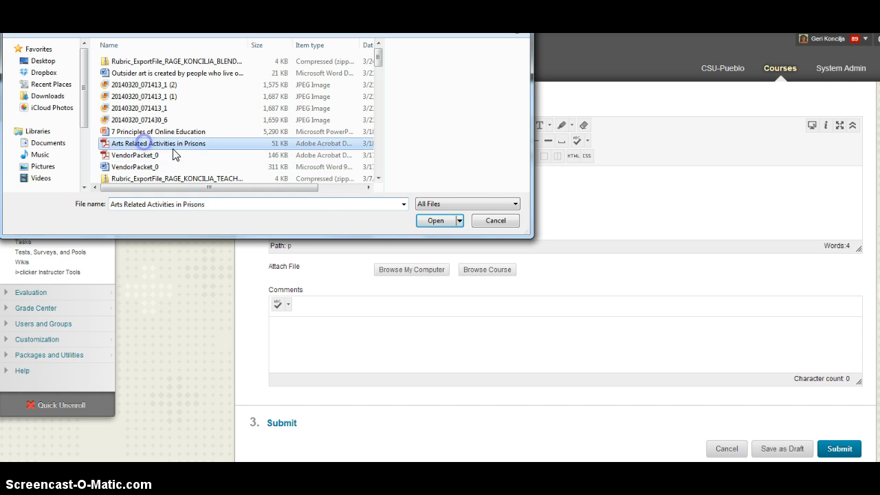
click(428, 220)
scroll(633, 343, down, 1)
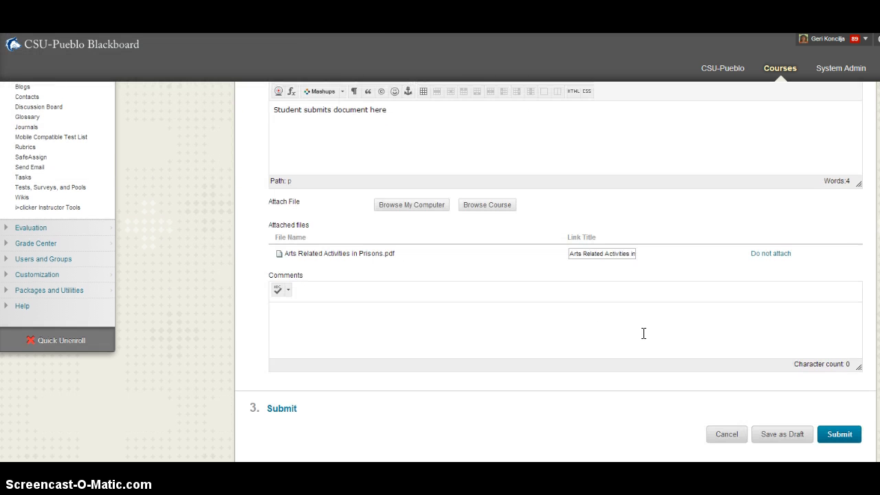
click(838, 436)
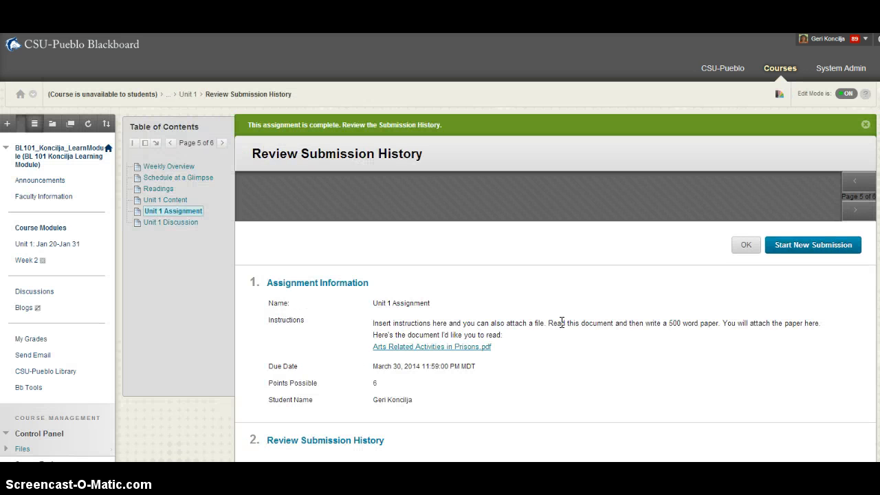
Review the submission history of the Unit 1 Assignment and close it.
scroll(608, 296, down, 2)
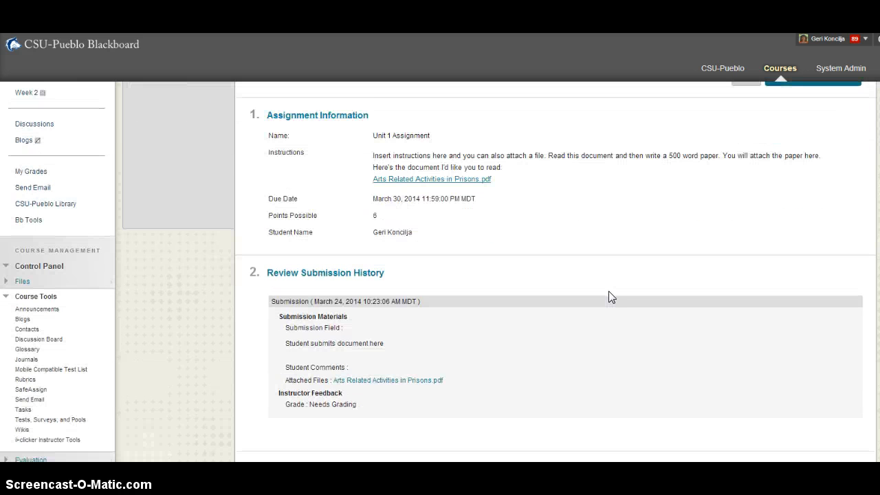
scroll(606, 295, down, 1)
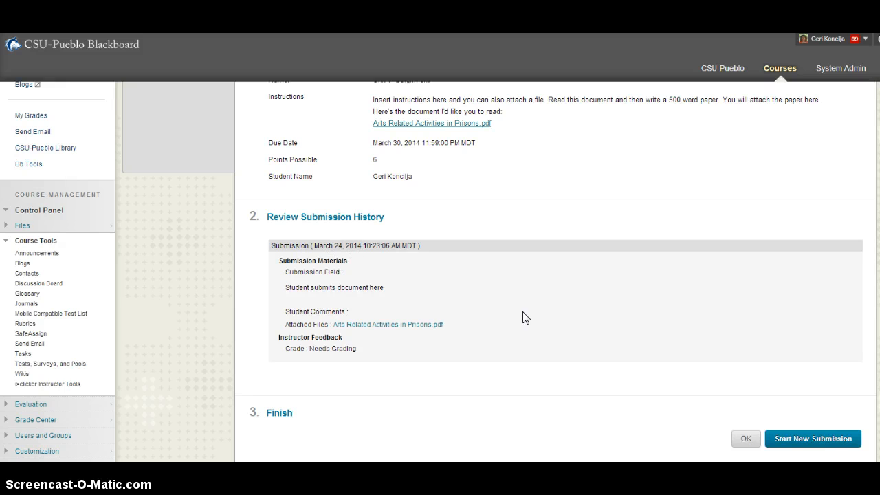
click(745, 437)
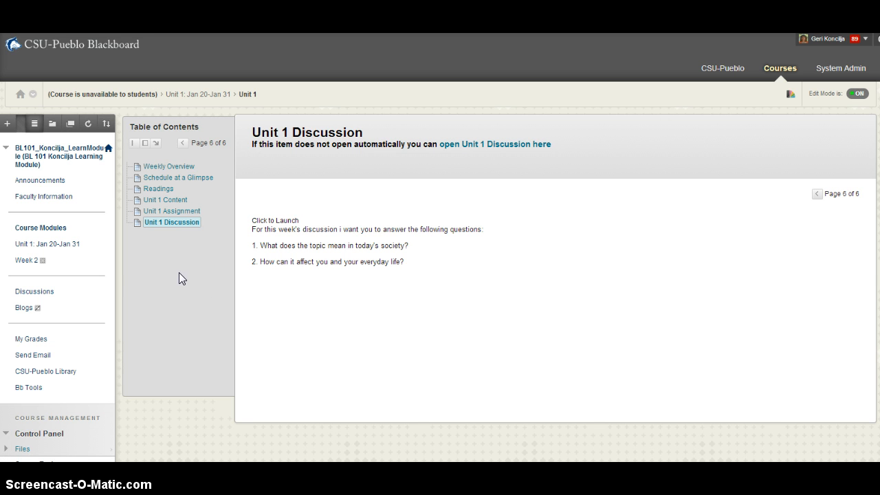
Open the Full Grade Center of the course.
scroll(185, 277, down, 1)
scroll(185, 278, up, 1)
scroll(194, 284, down, 5)
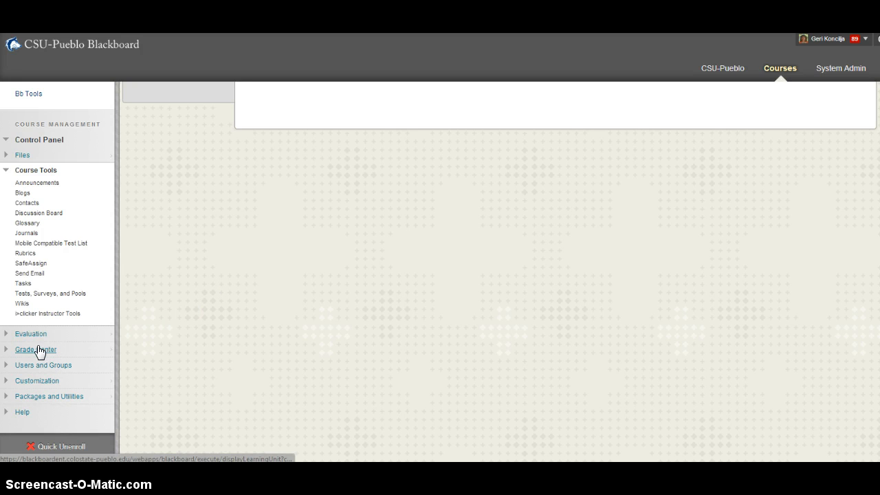
click(8, 349)
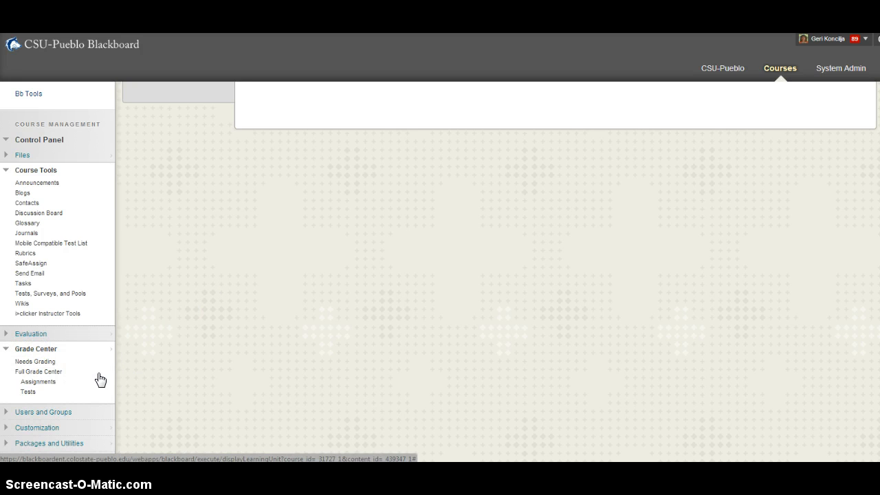
click(50, 372)
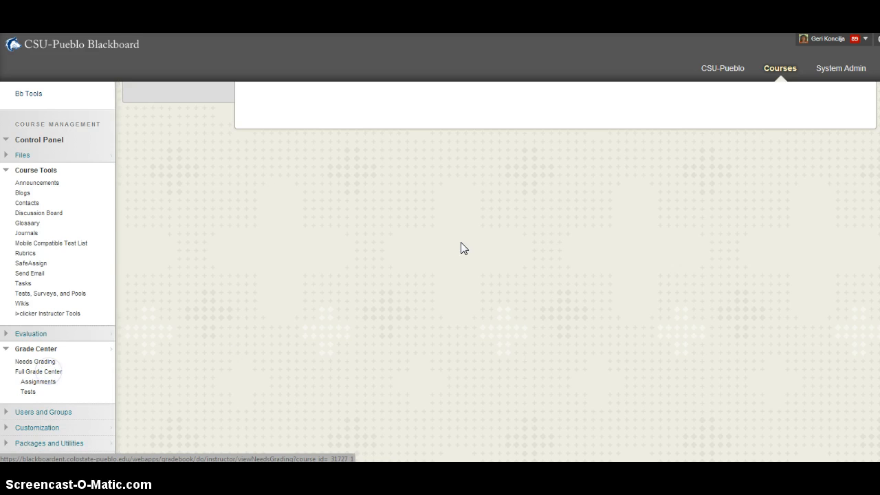